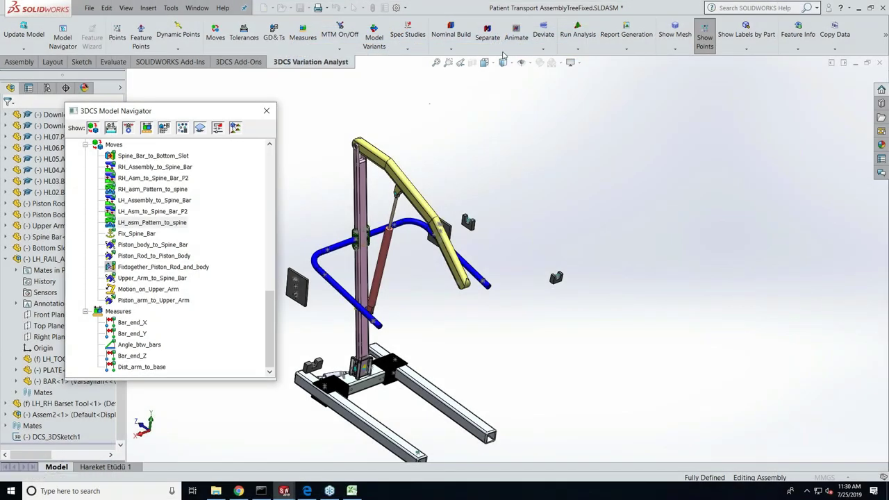
# Separate the assembly's parts with 3DCS Separate, then zoom and orbit toward the green link and plate
pyautogui.click(488, 34)
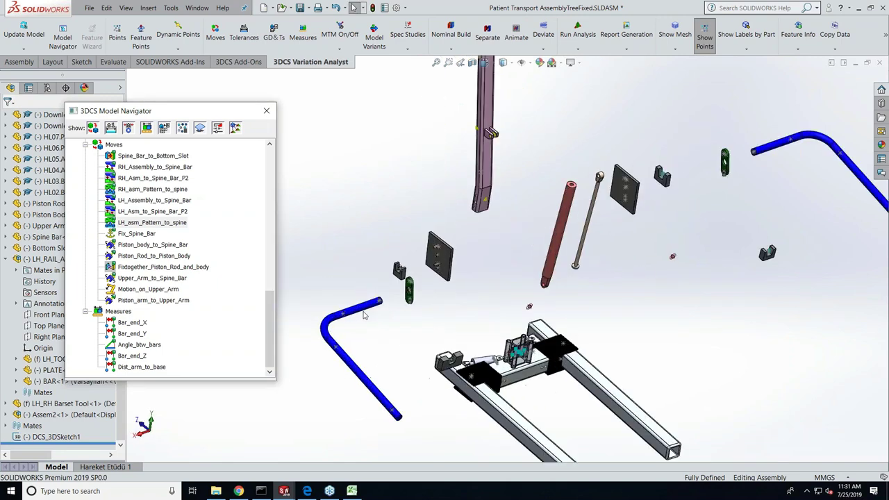
pyautogui.scroll(-3, 537, 296)
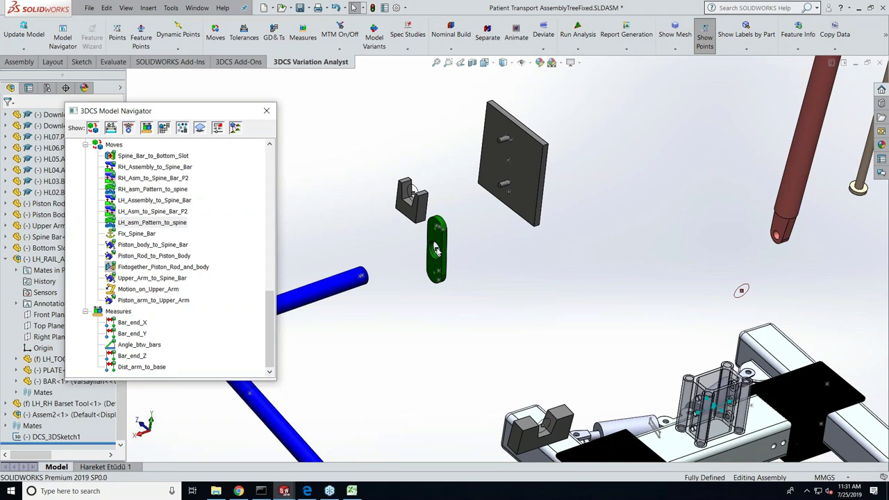
pyautogui.scroll(-5, 438, 252)
pyautogui.moveTo(514, 316); pyautogui.dragTo(597, 156, button='middle')
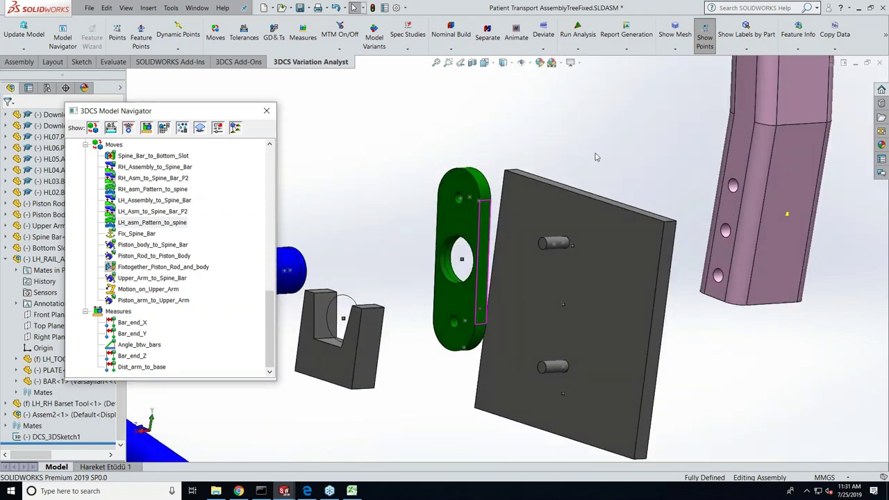
# Display the 3DCS mesh and zoom in on the green plate's large central hole
pyautogui.click(676, 33)
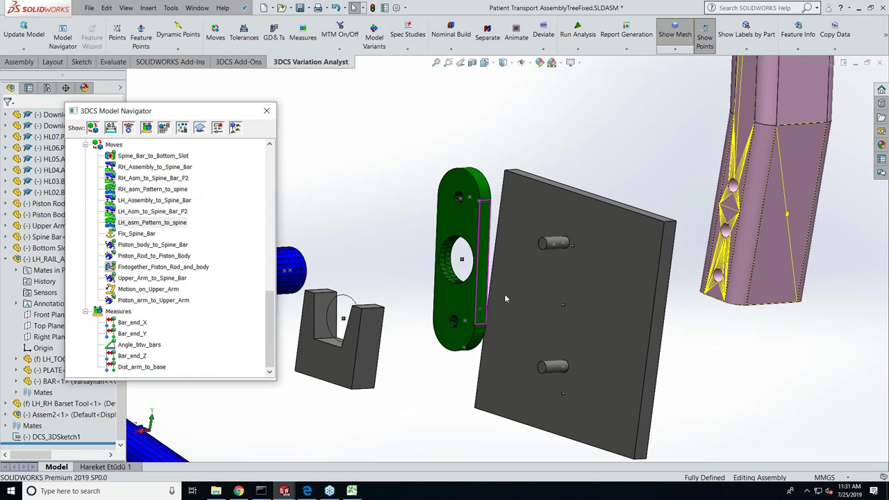
pyautogui.scroll(-2, 505, 297)
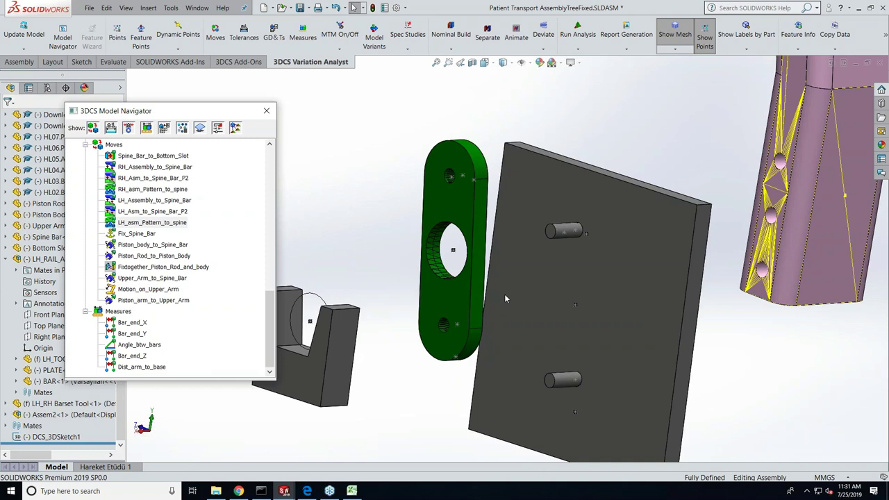
pyautogui.scroll(-5, 432, 261)
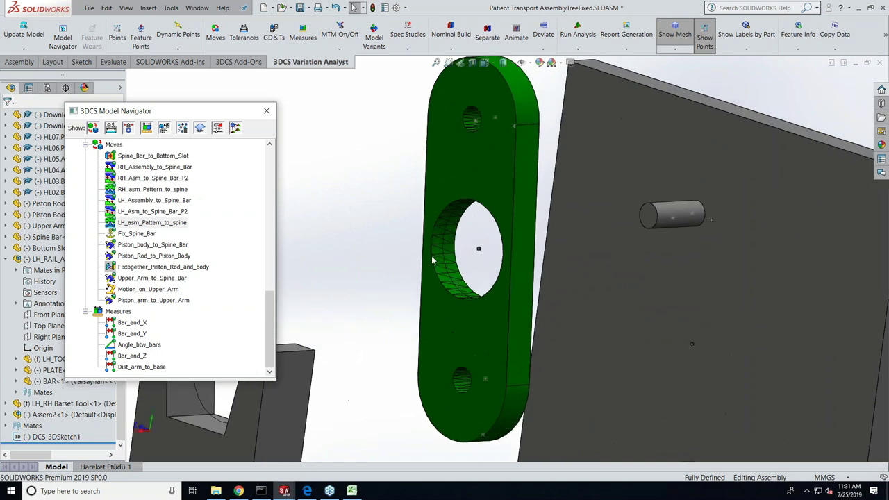
pyautogui.scroll(-6, 432, 261)
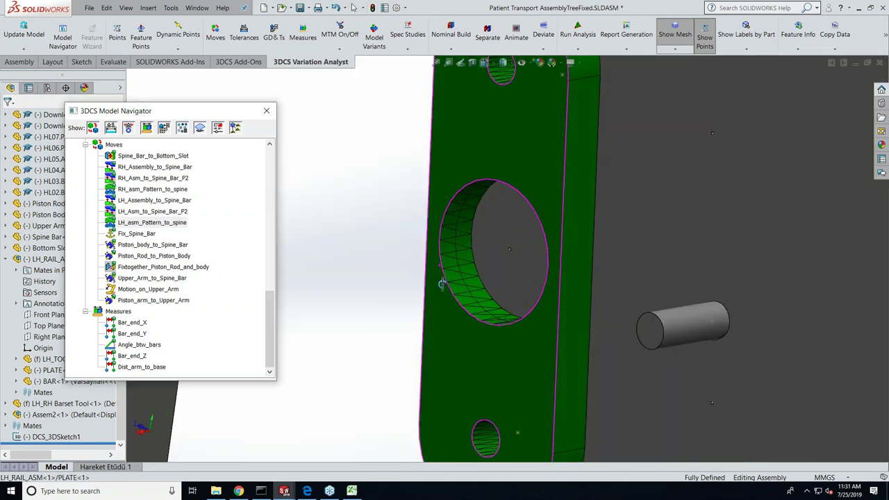
pyautogui.moveTo(442, 283); pyautogui.dragTo(471, 306, button='middle')
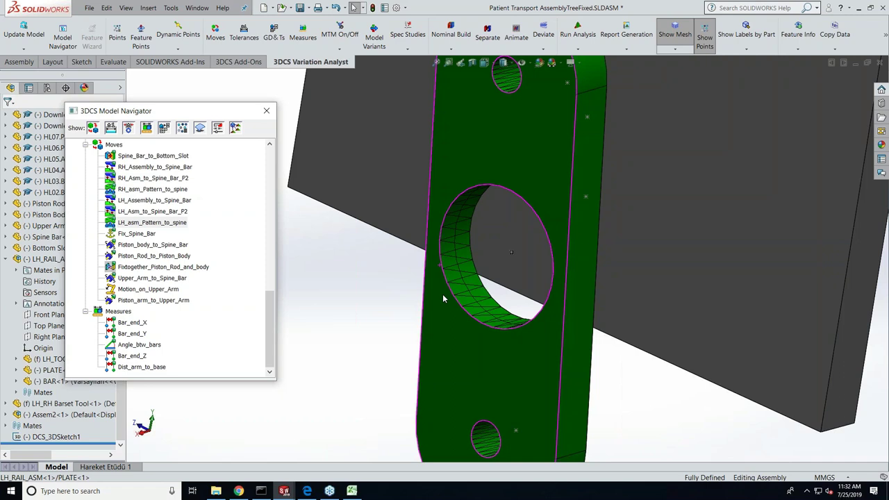
# Open the PLATE part in its own window and orbit to view it sideways
pyautogui.rightClick(448, 339)
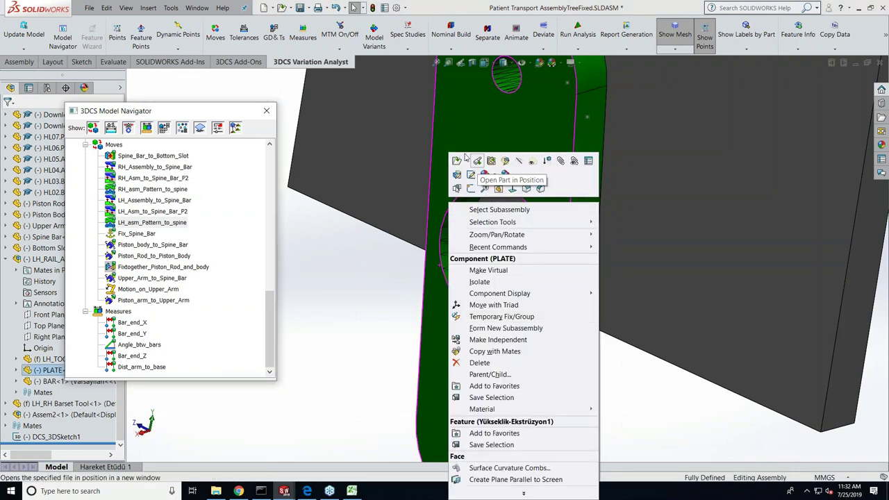
pyautogui.click(457, 161)
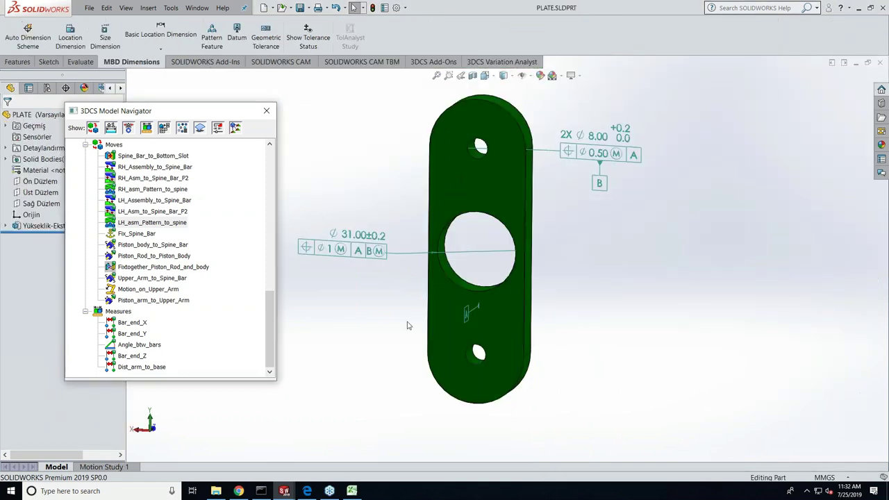
pyautogui.moveTo(407, 321); pyautogui.dragTo(441, 281, button='middle')
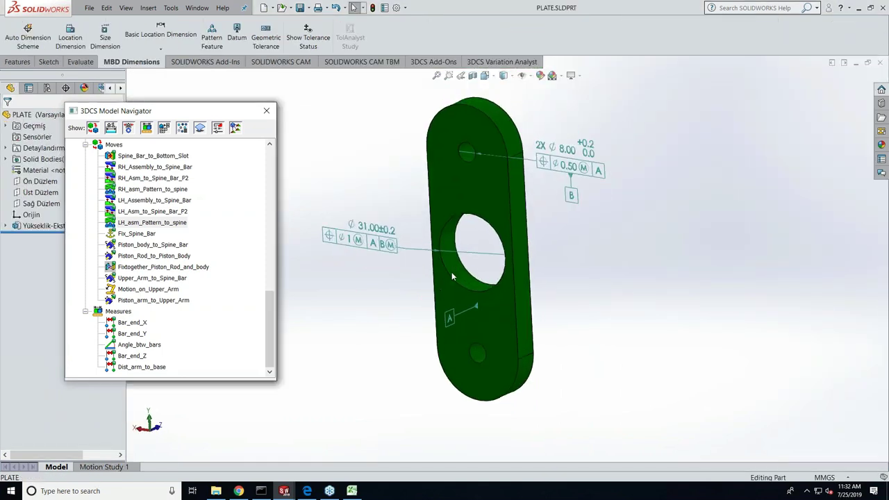
# Change the plate's centre hole diameter from Ø31 to Ø33
pyautogui.click(451, 276)
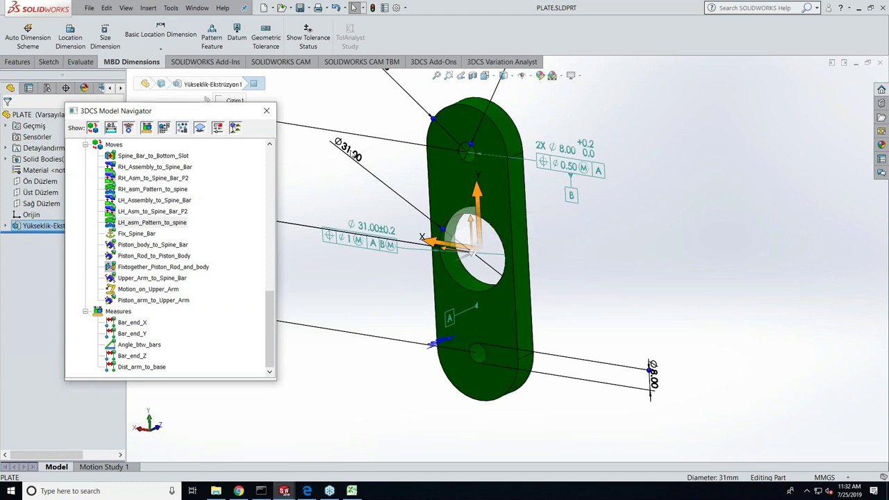
pyautogui.click(349, 151)
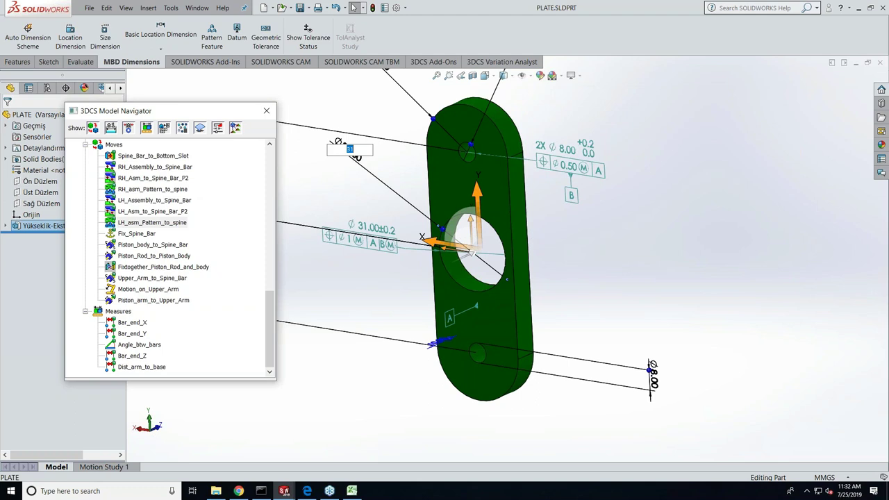
pyautogui.write('33')
pyautogui.press('Return')
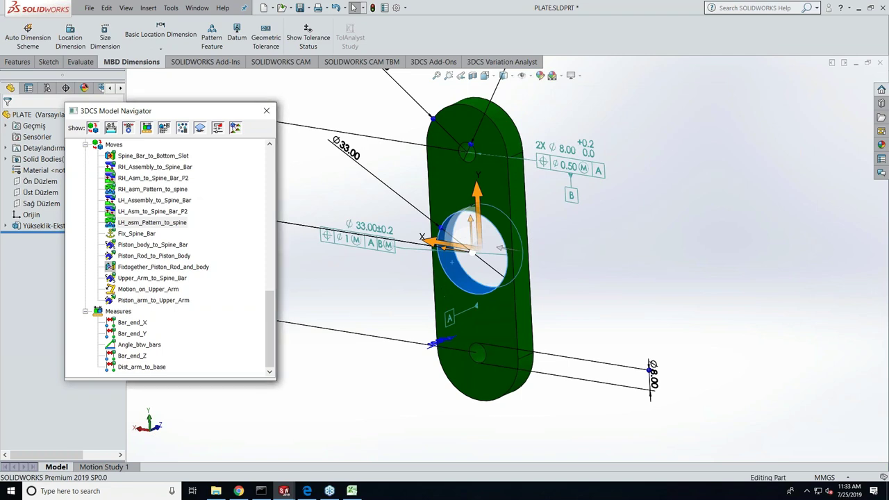
pyautogui.press('Escape')
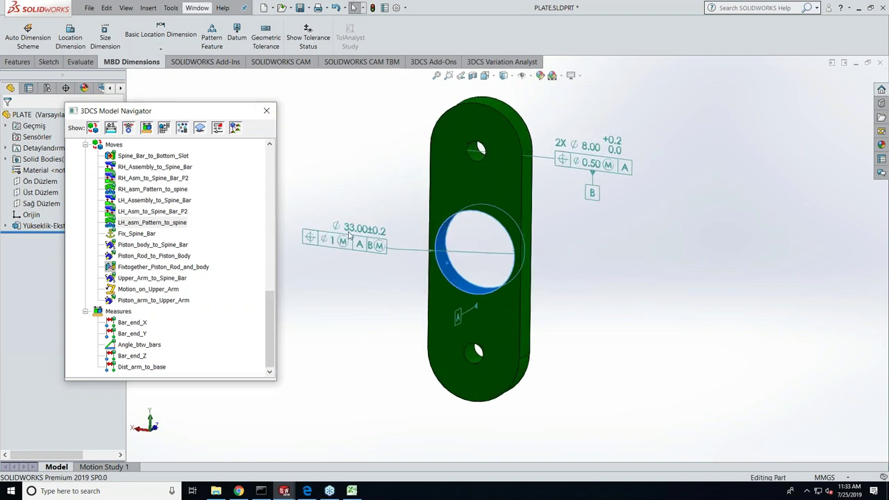
# Switch back to the Patient Transport assembly, rebuild it, and zoom into the Ø33 hole
pyautogui.click(198, 8)
pyautogui.click(462, 264)
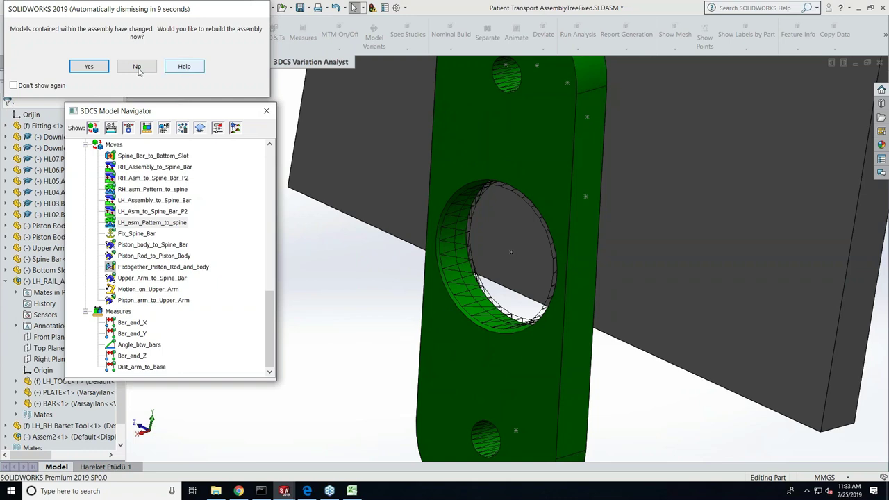
pyautogui.click(96, 66)
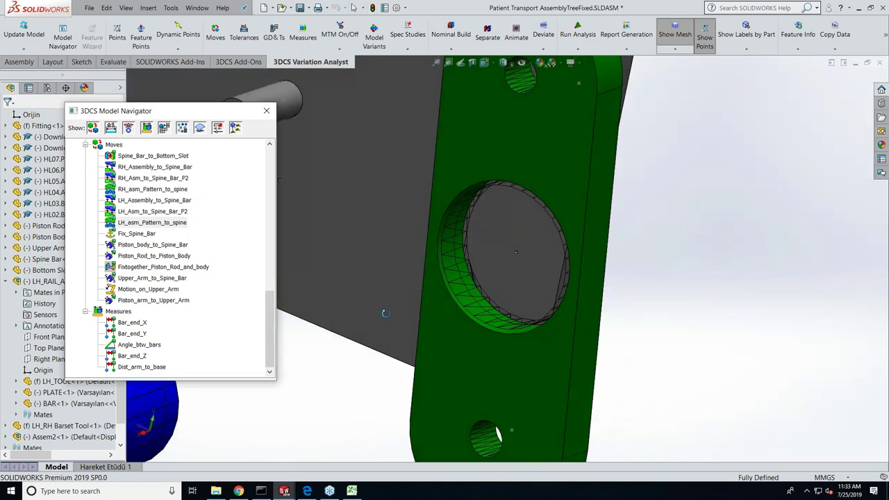
pyautogui.scroll(-3, 447, 298)
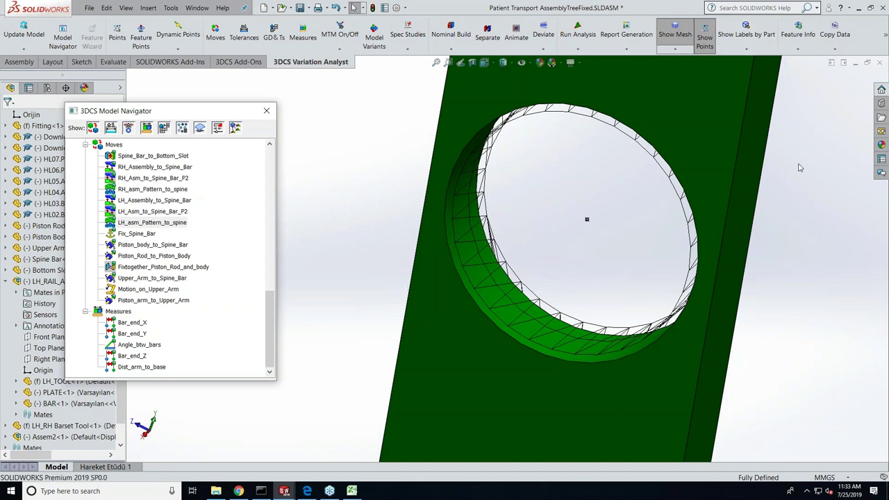
# Check the plate hole's current surface details with Feature Info
pyautogui.click(797, 33)
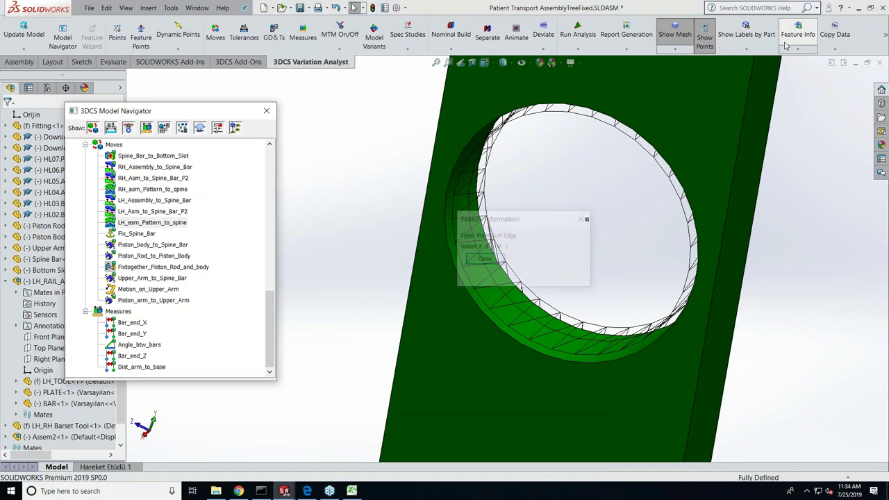
pyautogui.click(519, 321)
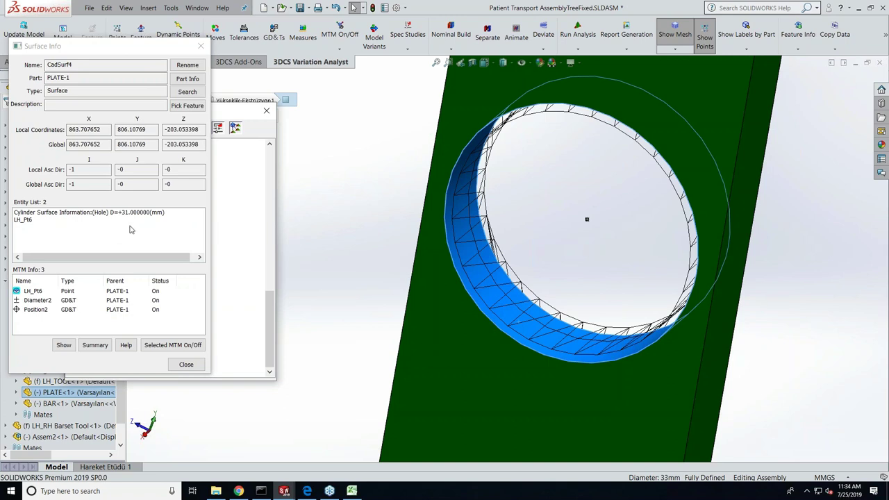
pyautogui.click(186, 365)
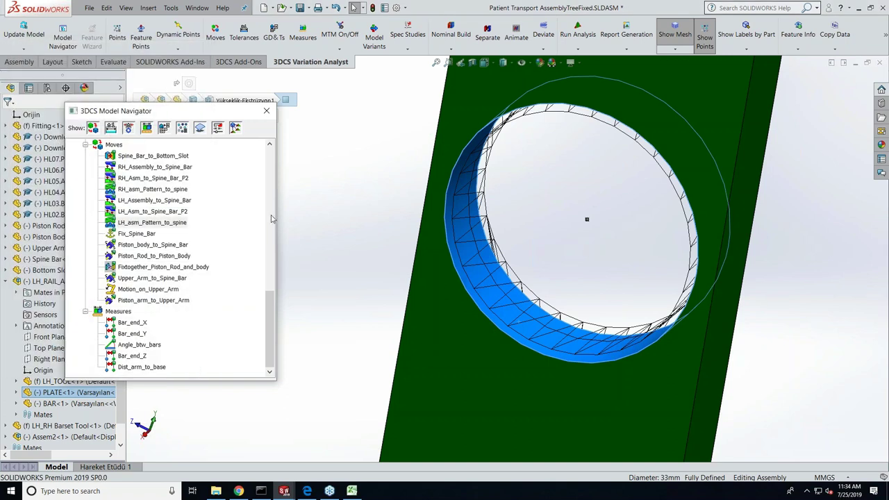
# Run Update Geometry on the PLATE part to regenerate its 3DCS mesh
pyautogui.click(25, 50)
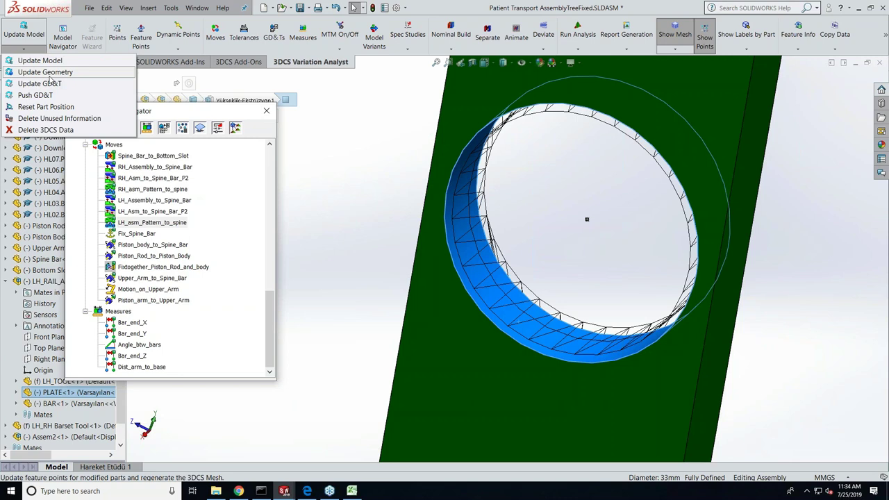
pyautogui.click(48, 75)
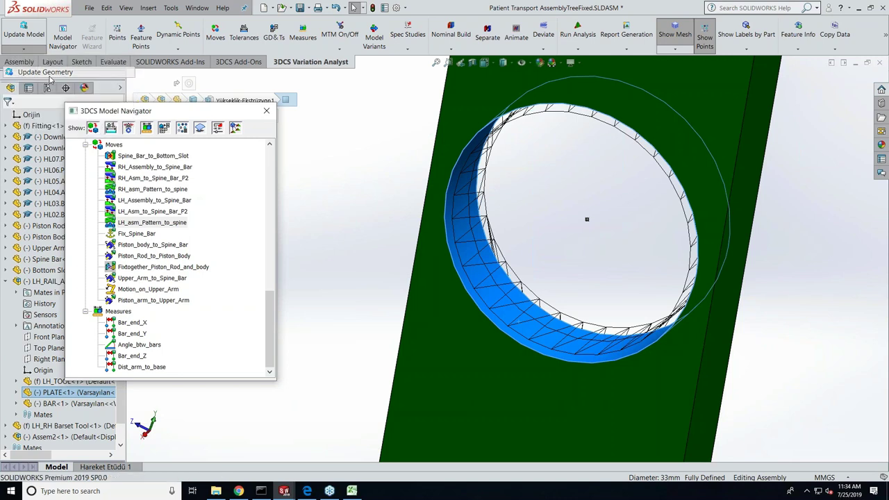
pyautogui.click(414, 376)
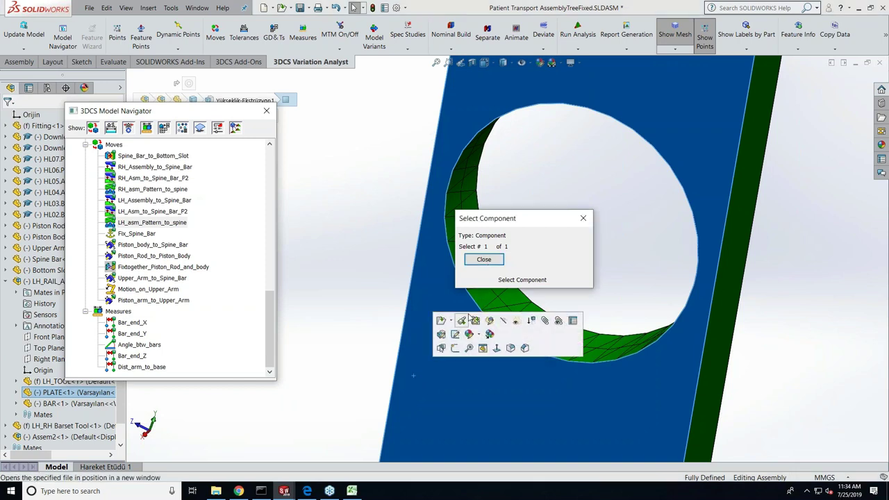
pyautogui.click(483, 262)
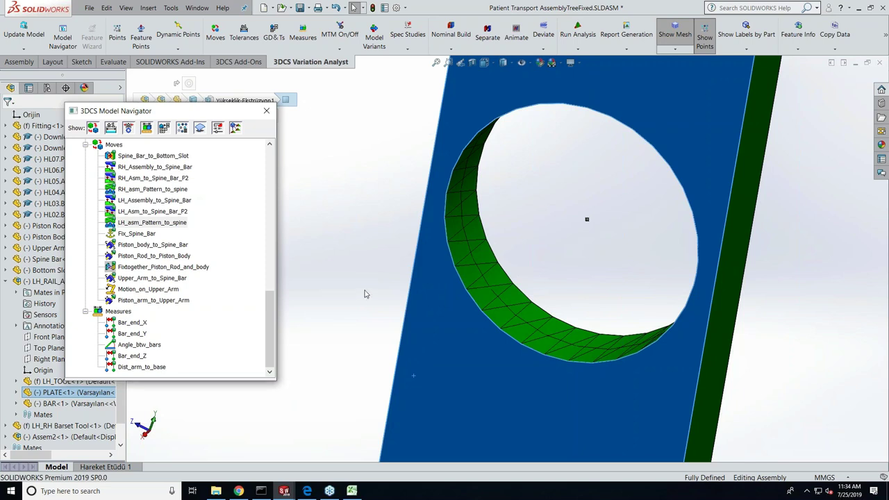
# Confirm with Feature Info that the plate hole now reads D=33 mm
pyautogui.moveTo(367, 294); pyautogui.dragTo(389, 278, button='middle')
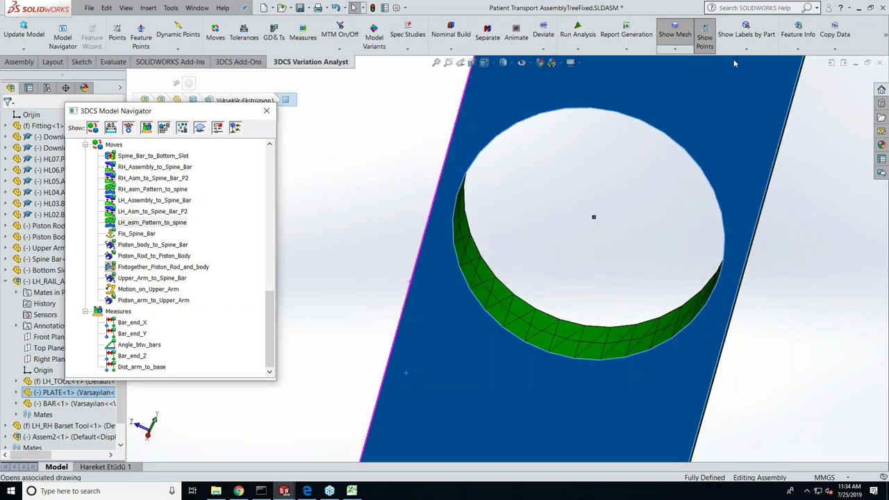
pyautogui.click(799, 44)
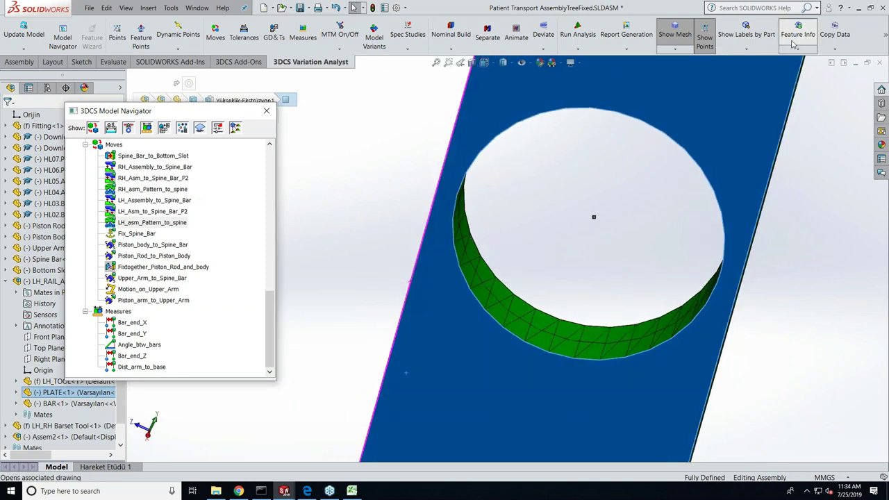
pyautogui.click(563, 339)
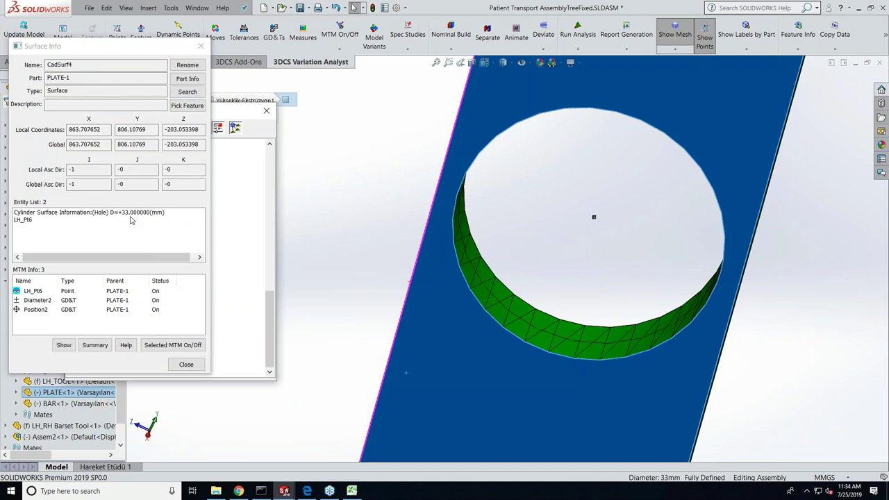
pyautogui.click(194, 368)
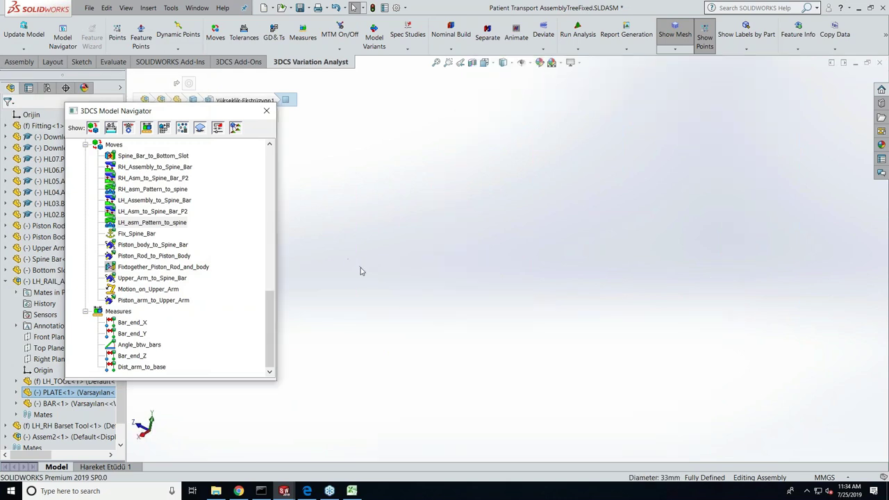
# Zoom to fit so the full exploded assembly is in view
pyautogui.click(436, 62)
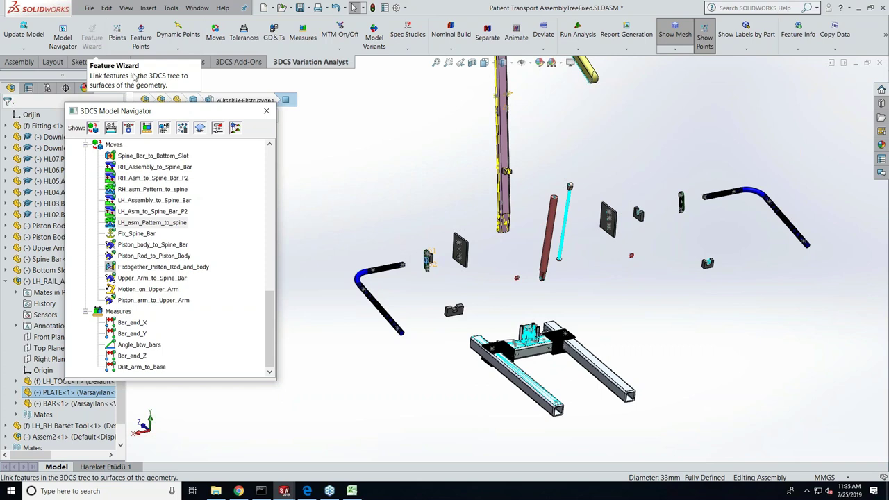
# Apply Nominal Build and zoom in on the blue tube passing through the green bracket
pyautogui.scroll(-2, 431, 270)
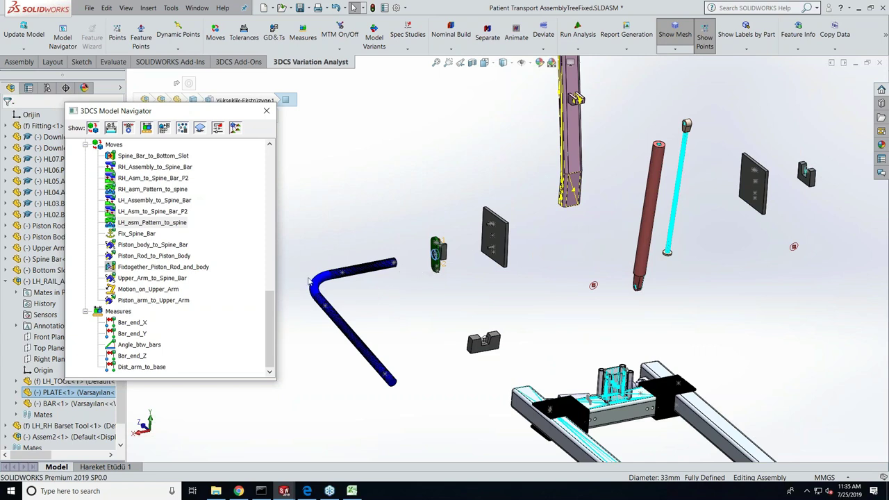
pyautogui.scroll(9, 184, 308)
pyautogui.scroll(4, 184, 307)
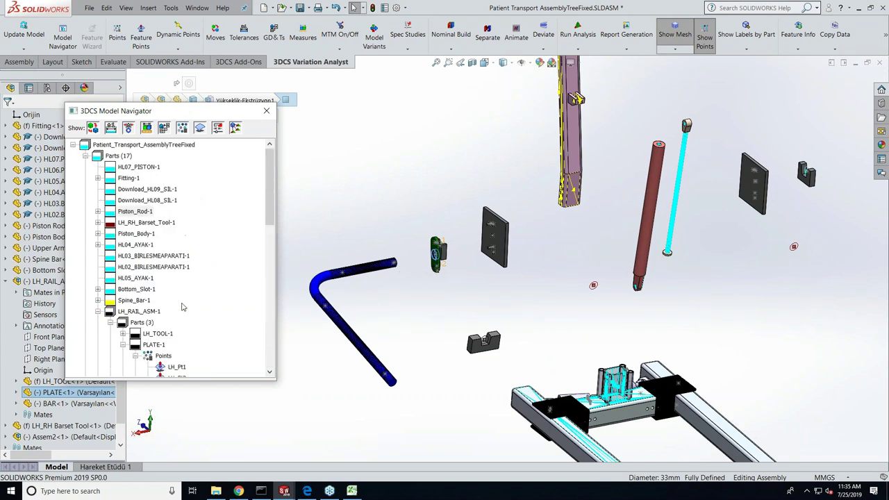
pyautogui.click(442, 37)
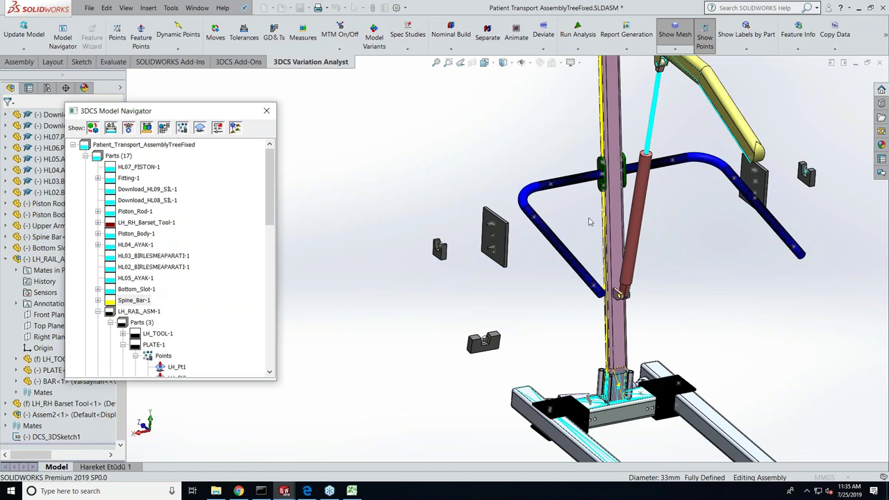
pyautogui.scroll(-5, 556, 222)
pyautogui.scroll(-5, 556, 222)
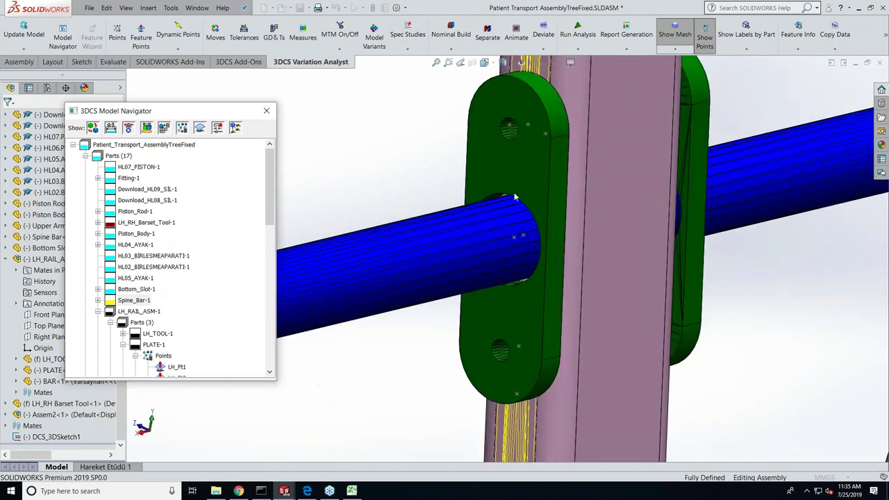
pyautogui.scroll(-2, 511, 200)
pyautogui.scroll(1, 510, 200)
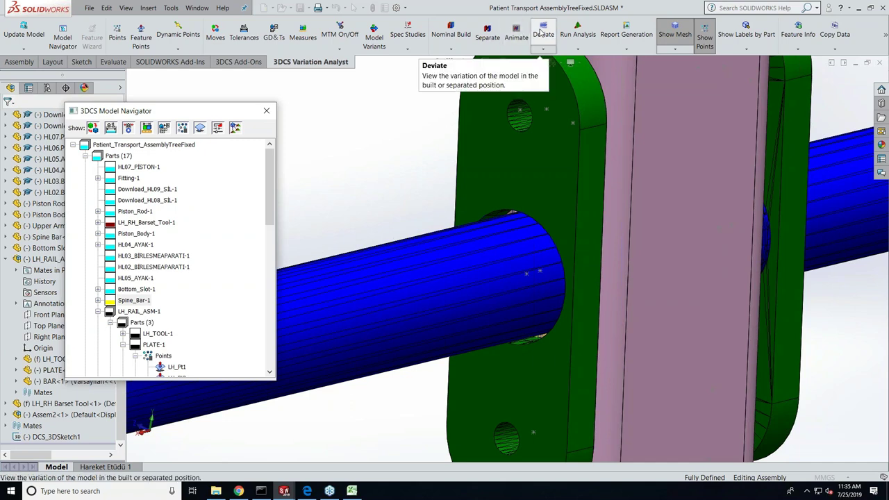
# Play 3DCS Deviate runs so the rod floats inside the enlarged plate hole
pyautogui.click(541, 32)
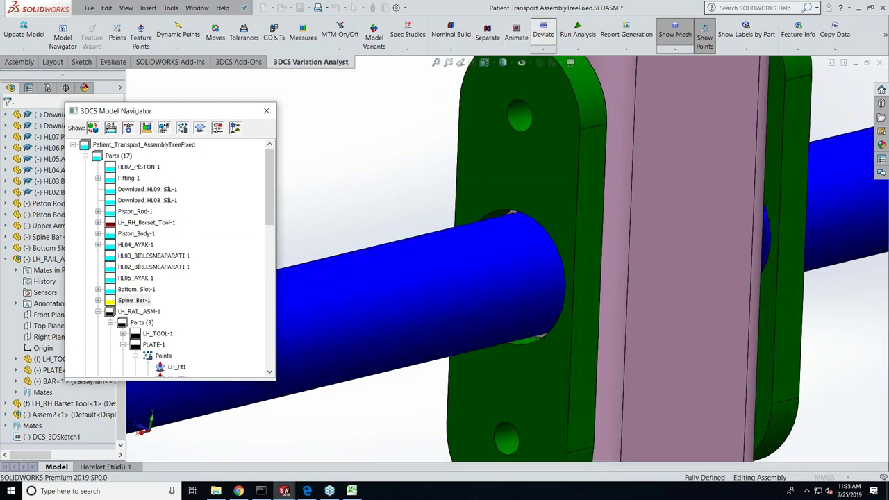
pyautogui.click(802, 305)
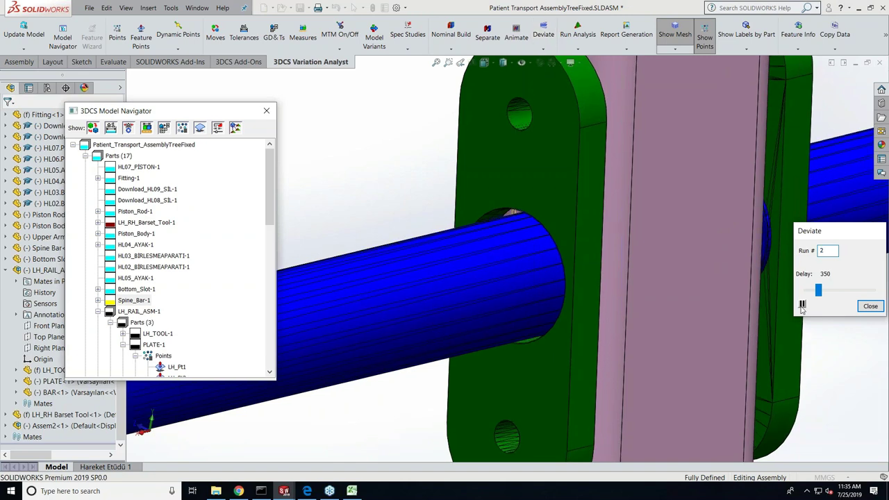